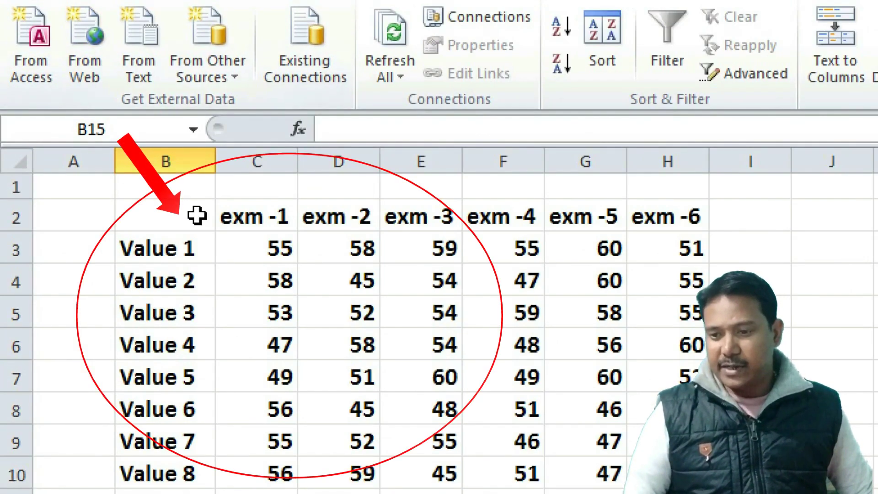
Review the exam headers, Value row labels and scores on Sheet3 and Sheet3 (2).
{"action": "left_click_drag", "start_coordinate": [197, 216], "coordinate": [562, 218]}
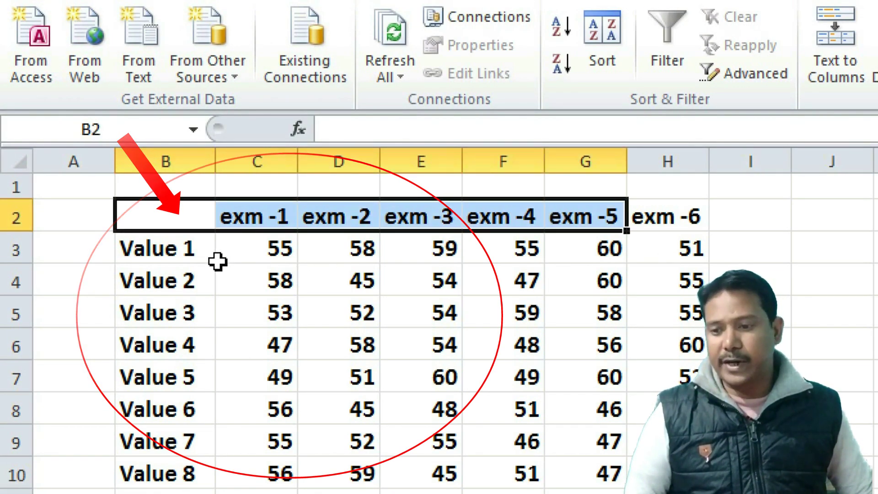
{"action": "left_click_drag", "start_coordinate": [202, 249], "coordinate": [198, 434]}
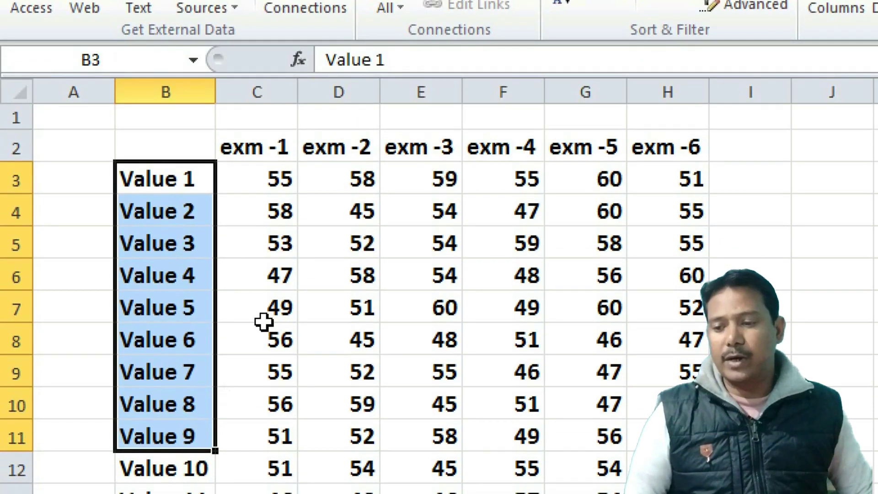
{"action": "left_click_drag", "start_coordinate": [288, 183], "coordinate": [532, 397]}
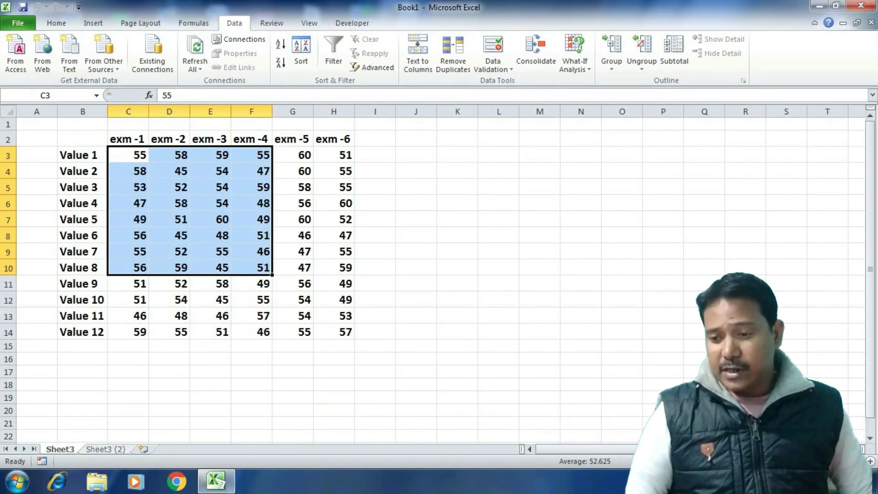
{"action": "key", "text": "ctrl+Page_Down"}
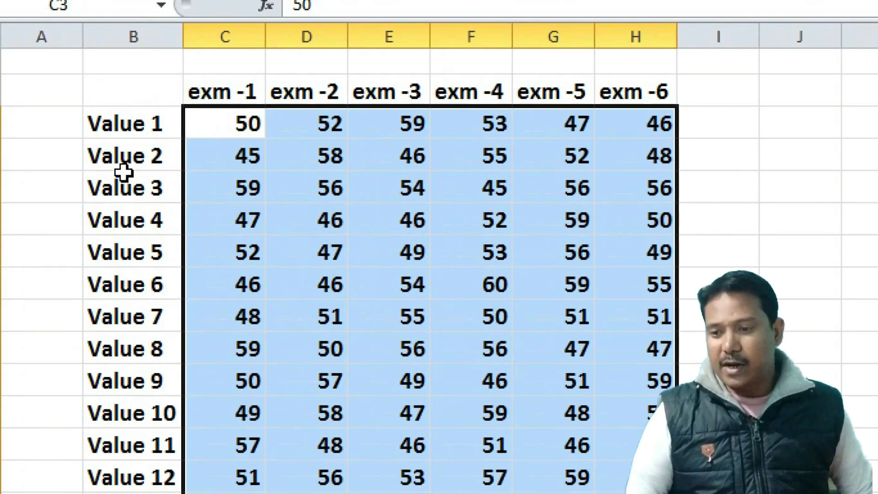
{"action": "left_click", "coordinate": [81, 187]}
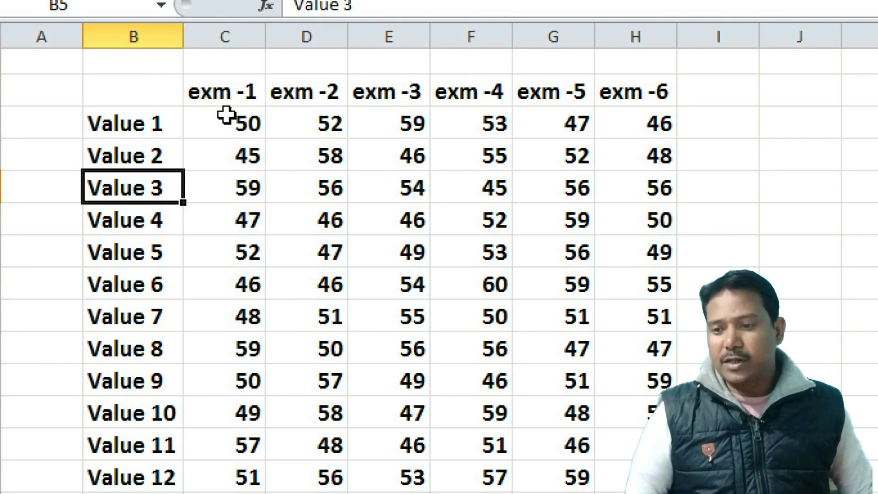
{"action": "mouse_move", "coordinate": [231, 123]}
{"action": "left_mouse_down"}
{"action": "mouse_move", "coordinate": [606, 395]}
{"action": "mouse_move", "coordinate": [601, 432]}
{"action": "left_mouse_up"}
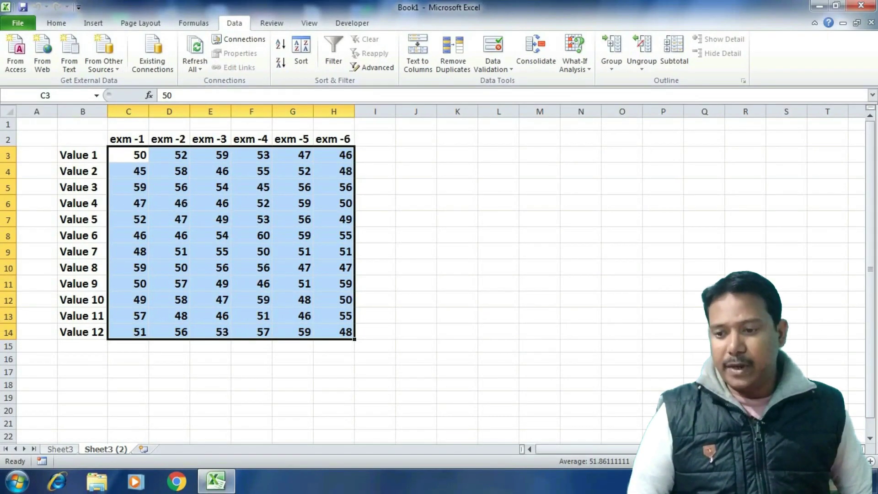
{"action": "key", "text": "ctrl+Page_Up"}
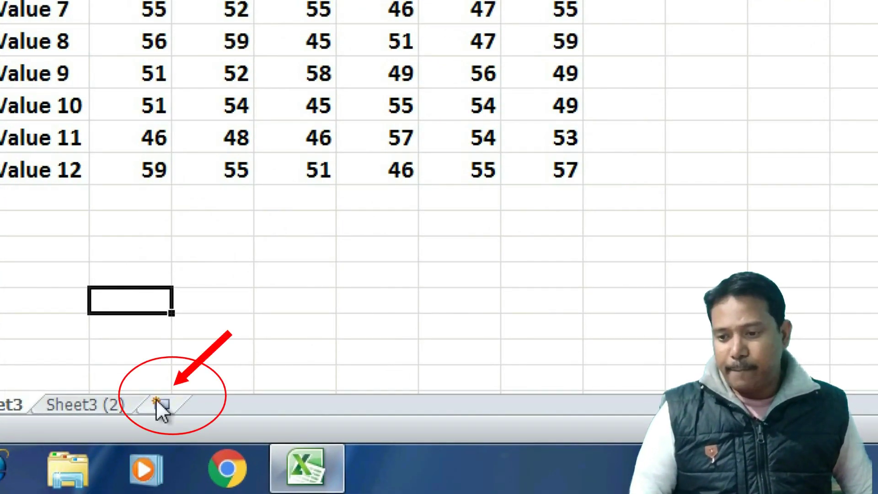
Add a blank worksheet and open Consolidate there, keeping Sum as the function.
{"action": "left_click", "coordinate": [158, 403]}
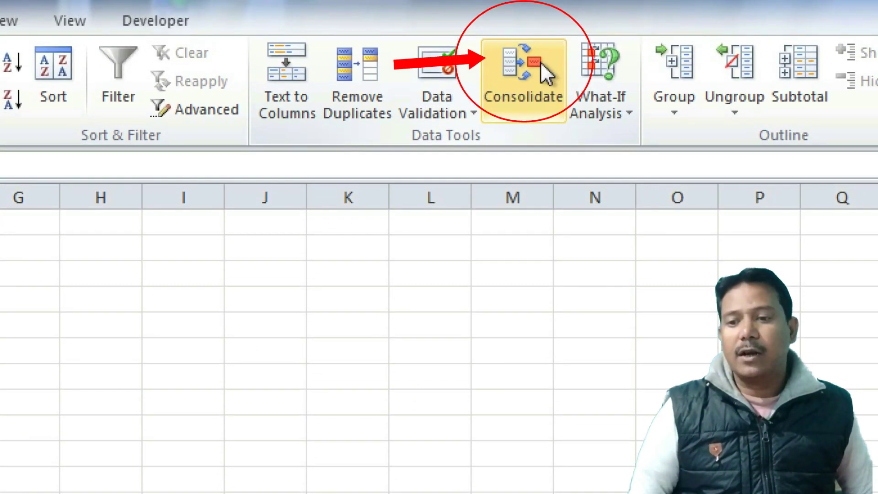
{"action": "left_click", "coordinate": [541, 64]}
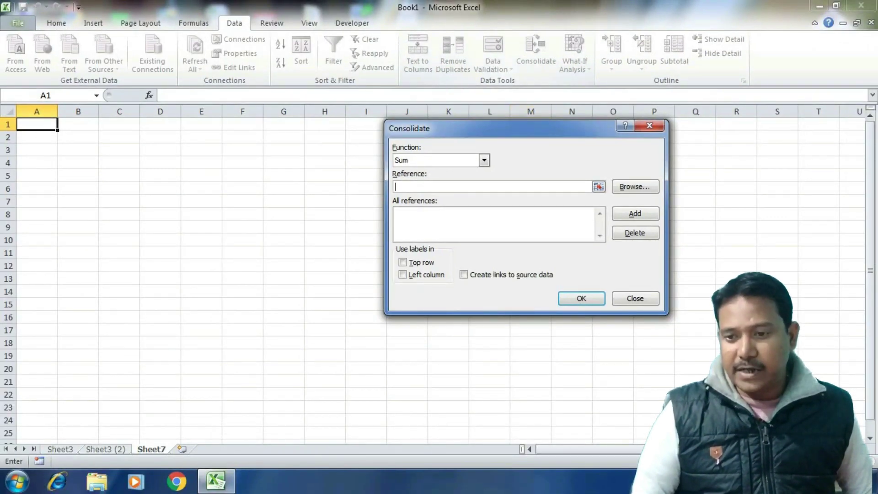
{"action": "left_click_drag", "start_coordinate": [457, 128], "coordinate": [311, 128]}
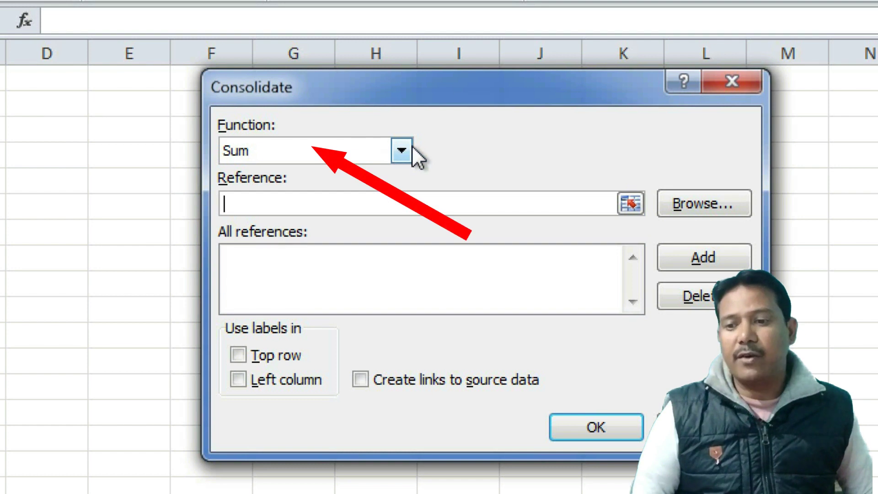
{"action": "left_click", "coordinate": [402, 150]}
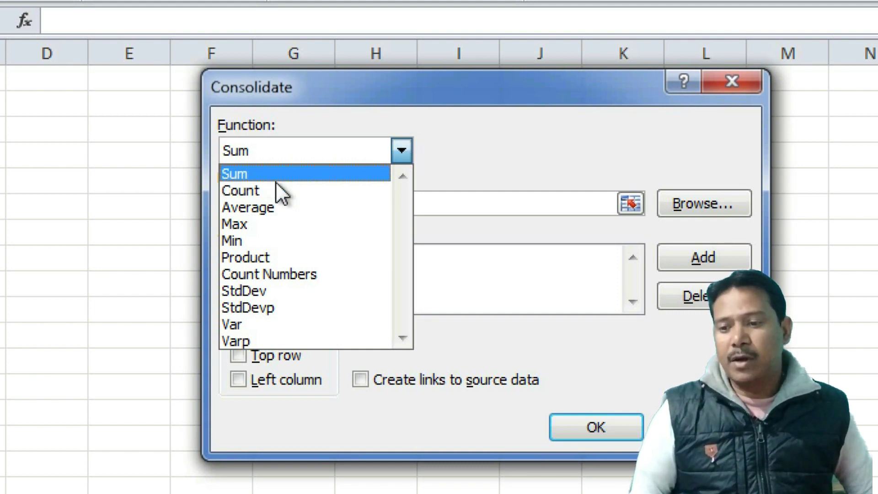
{"action": "key", "text": "Return"}
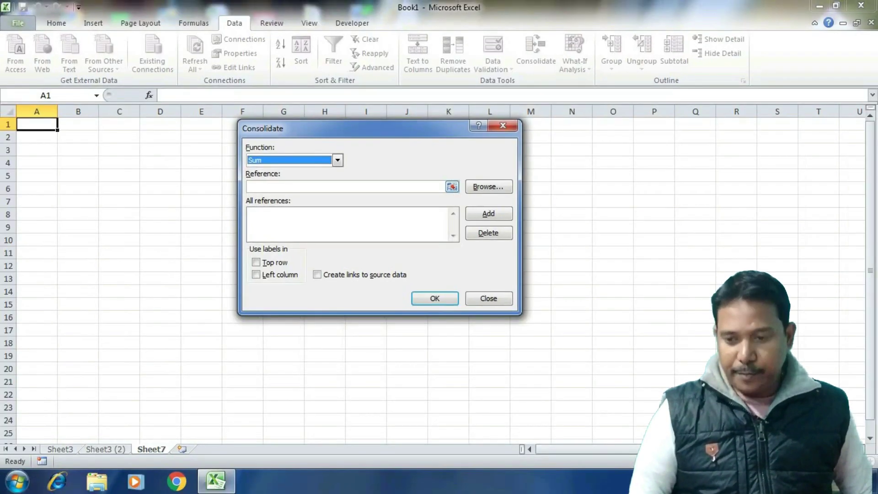
Add Sheet3!$B$2:$H$14 to the consolidation reference list.
{"action": "left_click", "coordinate": [450, 187]}
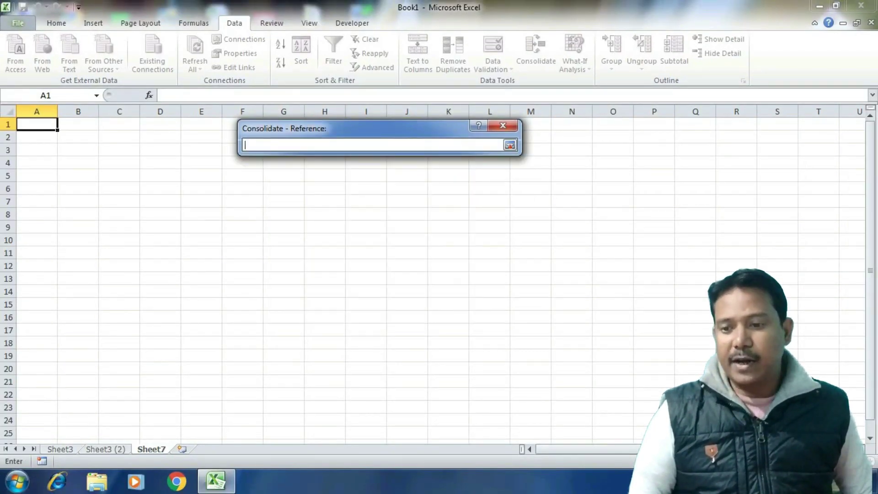
{"action": "left_click", "coordinate": [60, 449]}
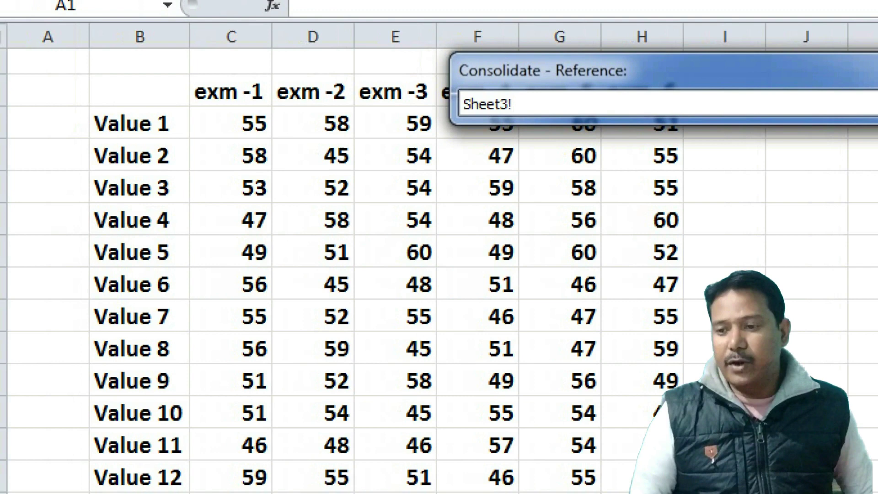
{"action": "left_click_drag", "start_coordinate": [137, 92], "coordinate": [646, 414]}
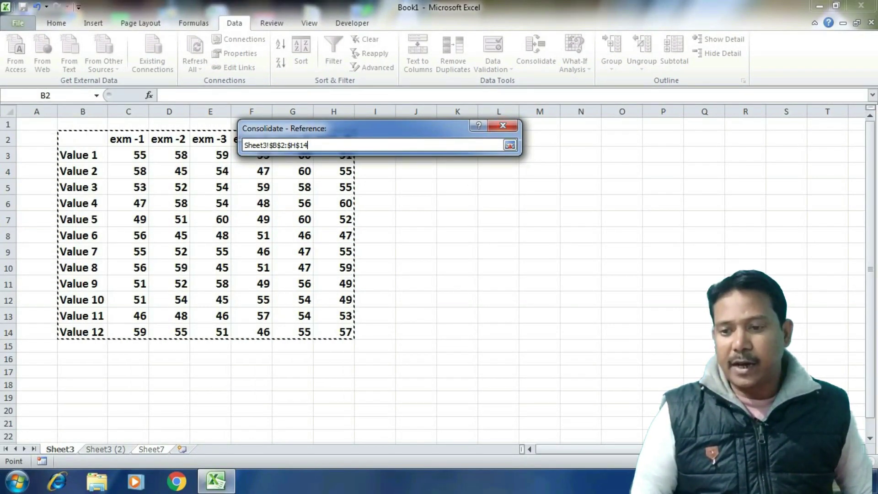
{"action": "left_click", "coordinate": [510, 145]}
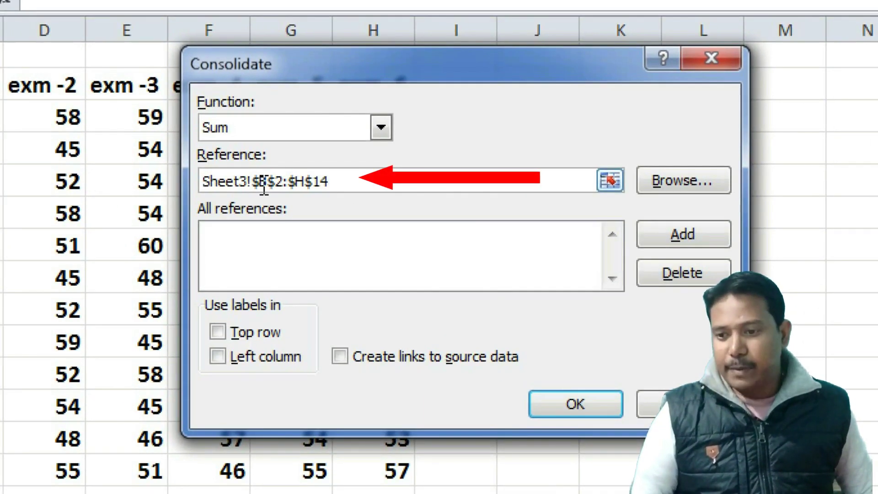
{"action": "left_click", "coordinate": [668, 233]}
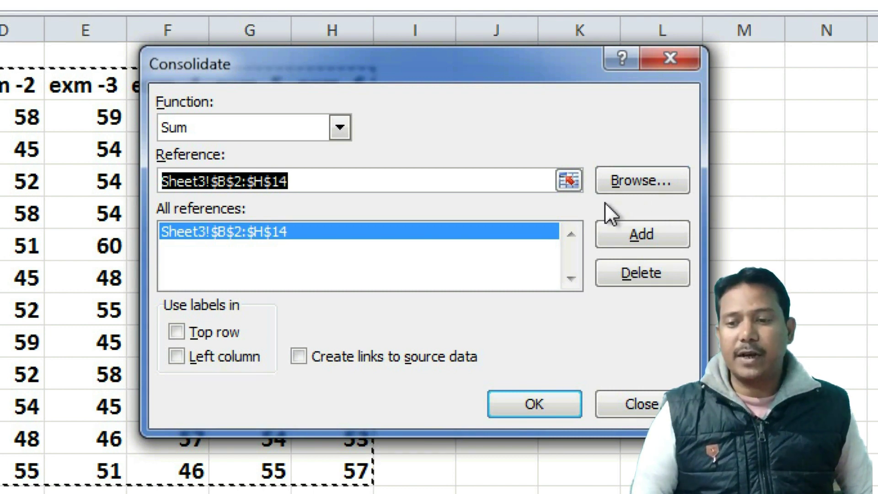
{"action": "left_click", "coordinate": [572, 177]}
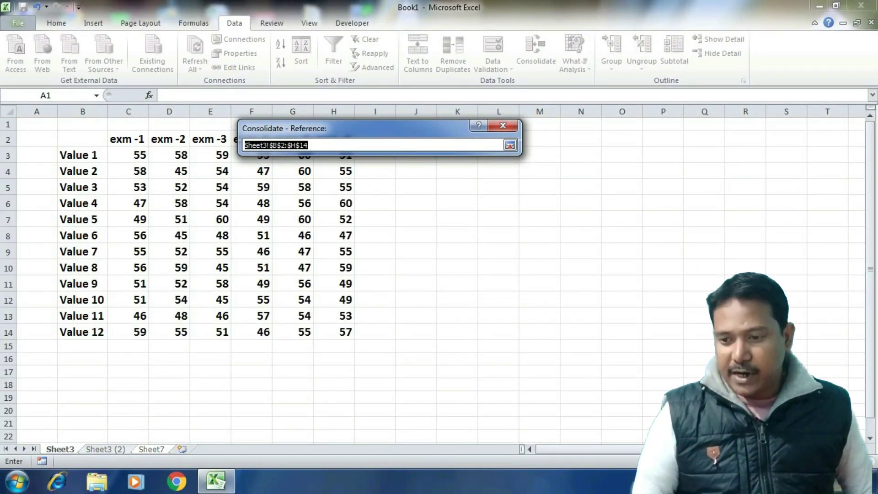
Add 'Sheet3 (2)'!$B$2:$H$14 as the second consolidation reference.
{"action": "key", "text": "ctrl+Page_Down"}
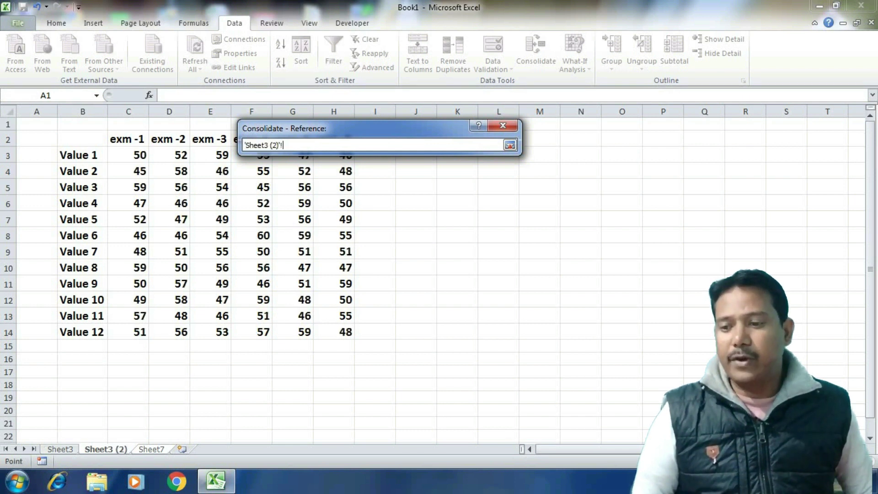
{"action": "mouse_move", "coordinate": [69, 138]}
{"action": "left_mouse_down"}
{"action": "mouse_move", "coordinate": [352, 321]}
{"action": "mouse_move", "coordinate": [352, 336]}
{"action": "left_mouse_up"}
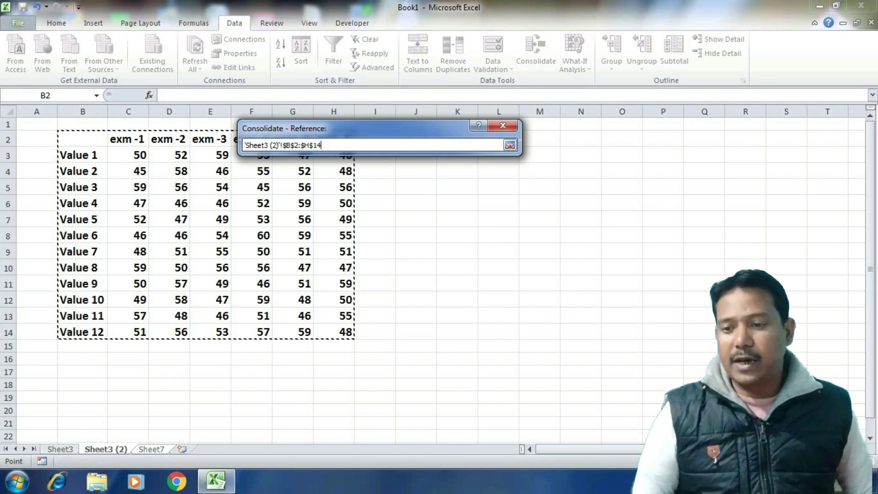
{"action": "key", "text": "Return"}
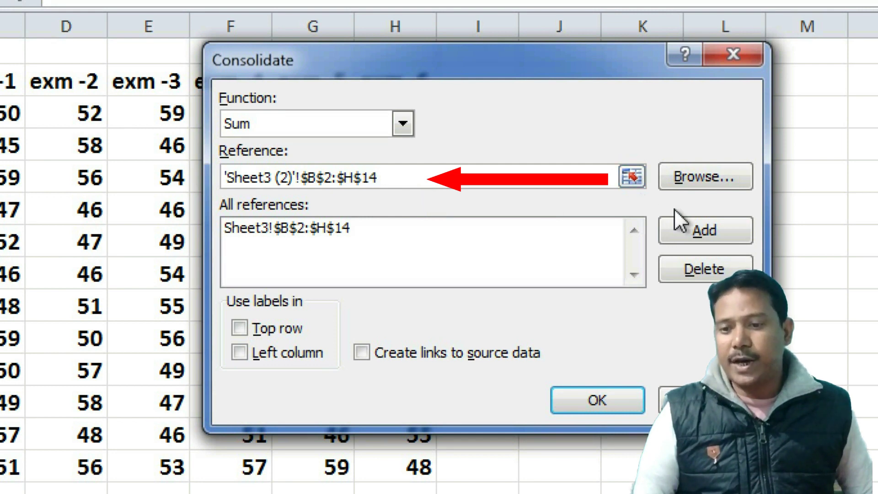
{"action": "left_click", "coordinate": [690, 237]}
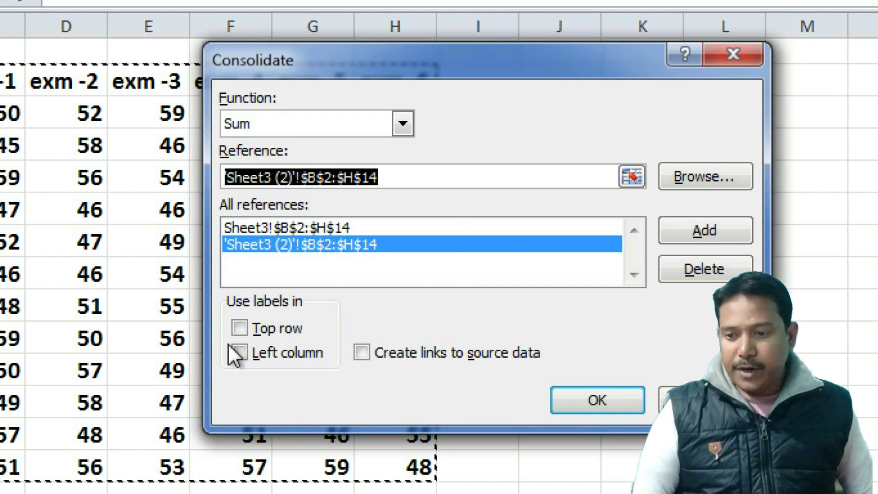
Enable Top row, Left column and Create links to source data, then run the consolidation.
{"action": "left_click", "coordinate": [245, 326]}
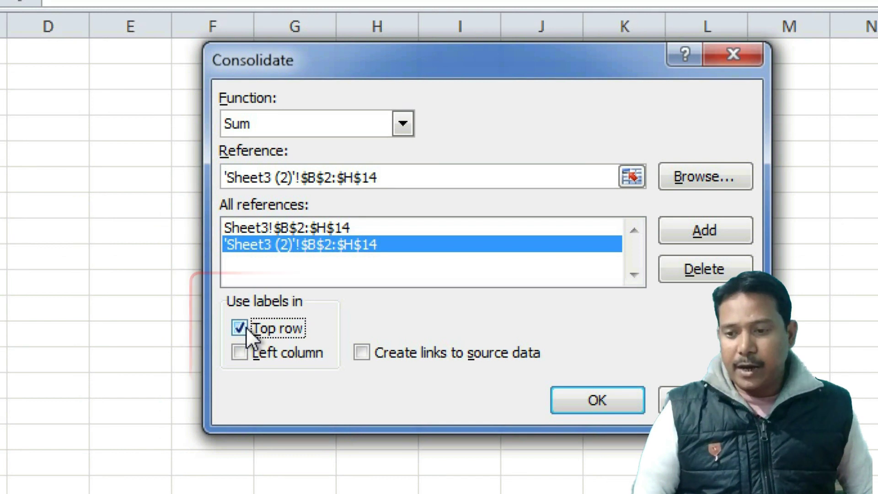
{"action": "left_click", "coordinate": [254, 358]}
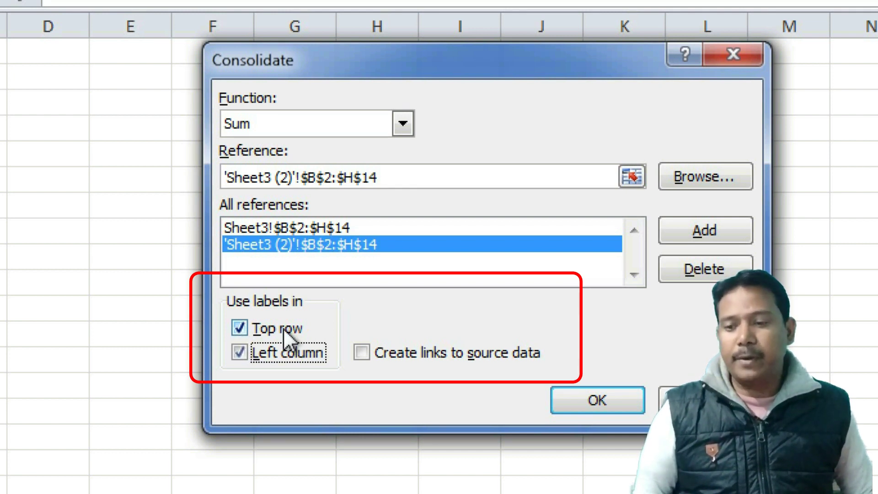
{"action": "left_click", "coordinate": [361, 352]}
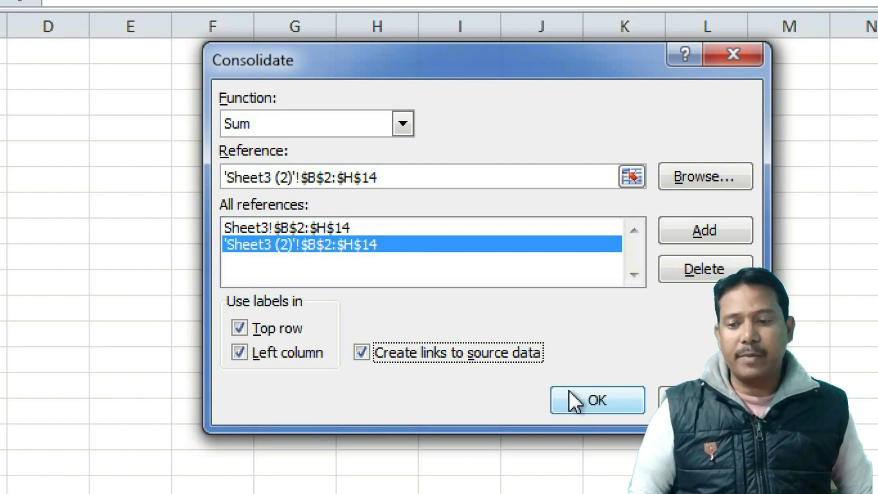
{"action": "left_click", "coordinate": [587, 397]}
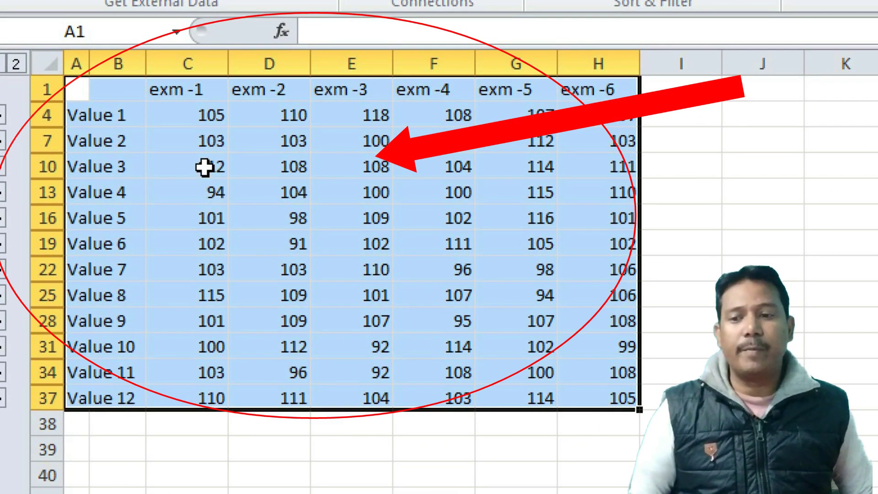
Inspect C4's SUM formula and compare Sheet7's totals with Sheet3 and Sheet3 (2).
{"action": "left_click", "coordinate": [192, 118]}
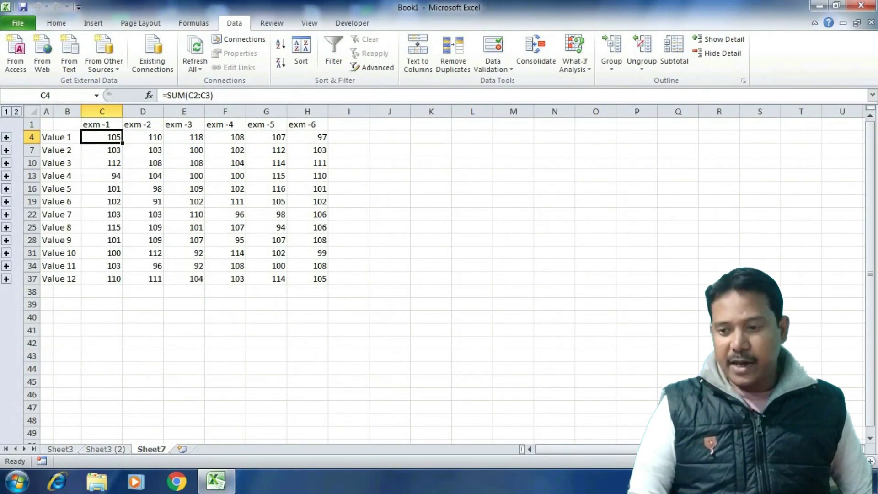
{"action": "key", "text": "ctrl+Page_Up"}
{"action": "key", "text": "ctrl+Page_Up"}
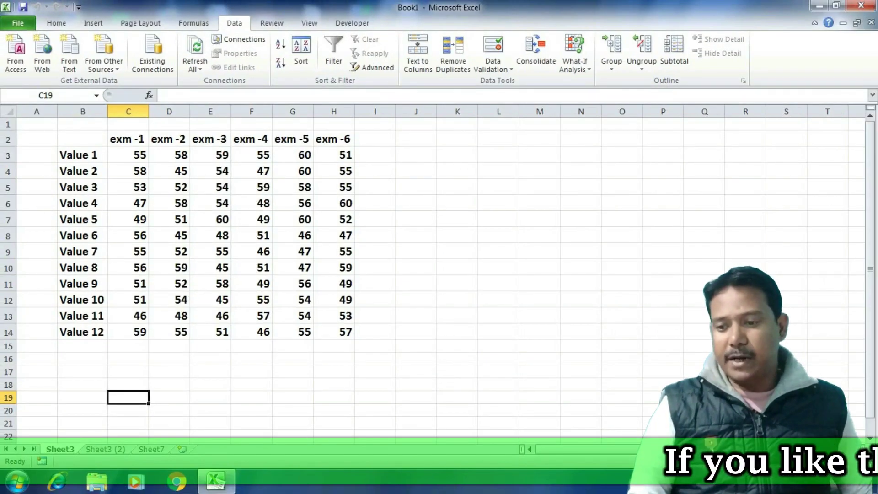
{"action": "key", "text": "ctrl+Page_Down"}
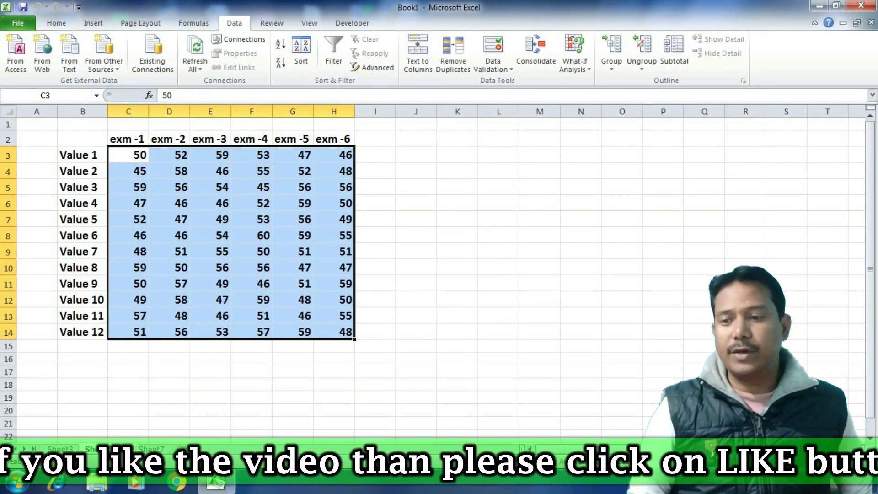
{"action": "key", "text": "ctrl+Page_Down"}
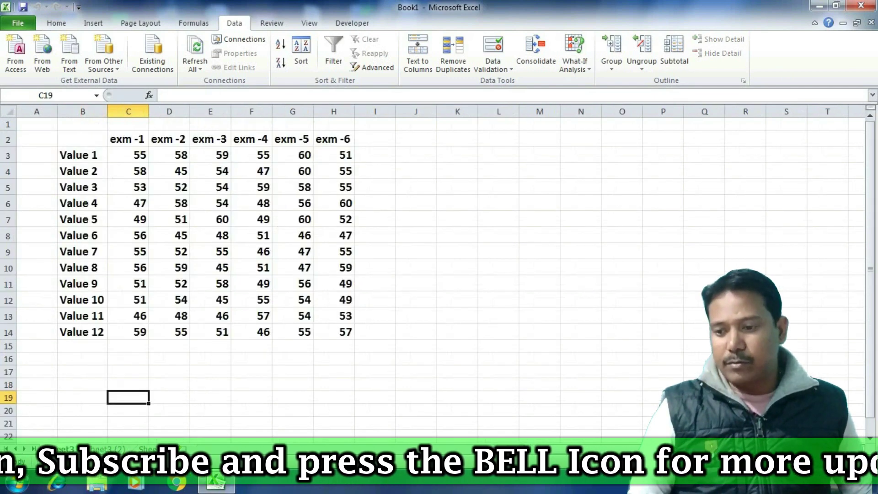
Enter 60 as Value 1's exm -1 score in Sheet3!C3.
{"action": "left_click", "coordinate": [128, 155]}
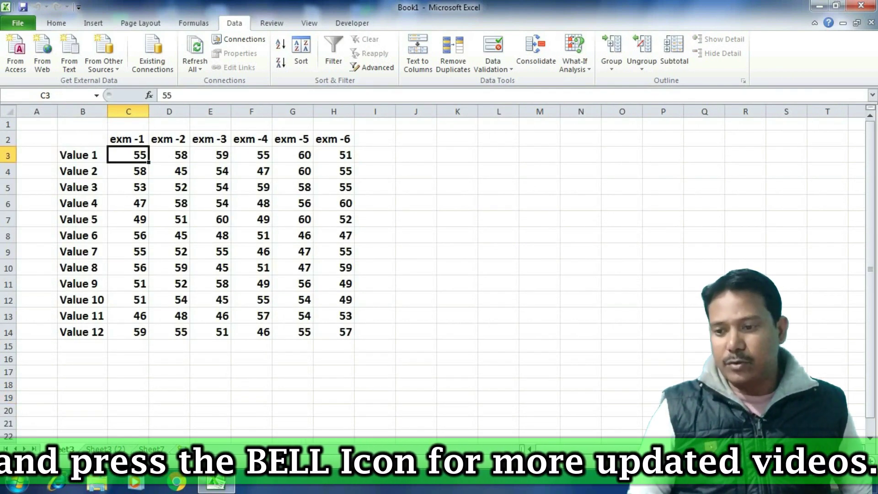
{"action": "type", "text": "60"}
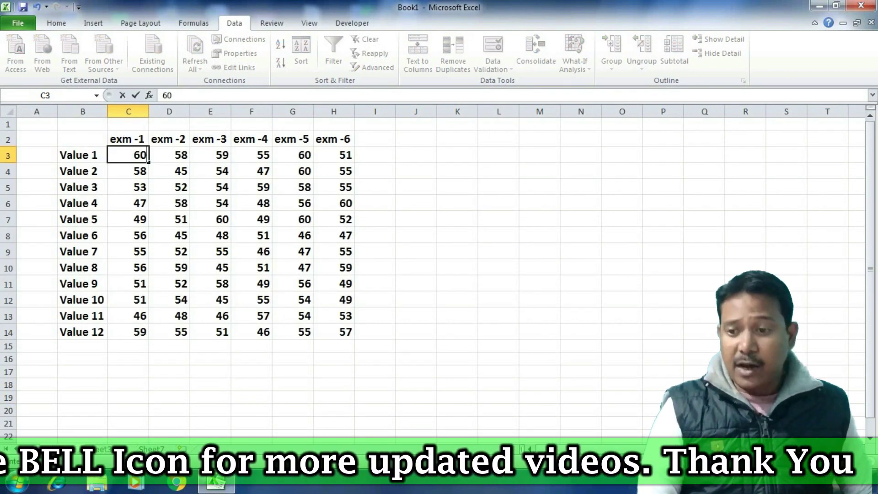
{"action": "key", "text": "Return"}
{"action": "key", "text": "Up"}
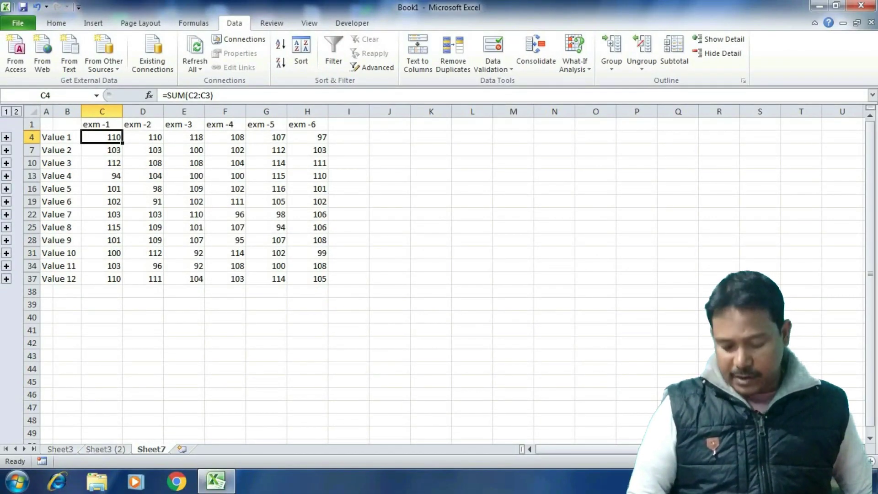
Cycle through Sheet3 and Sheet3 (2) back to Sheet7 to check the updated total of 110.
{"action": "key", "text": "ctrl+Page_Up"}
{"action": "key", "text": "ctrl+Page_Up"}
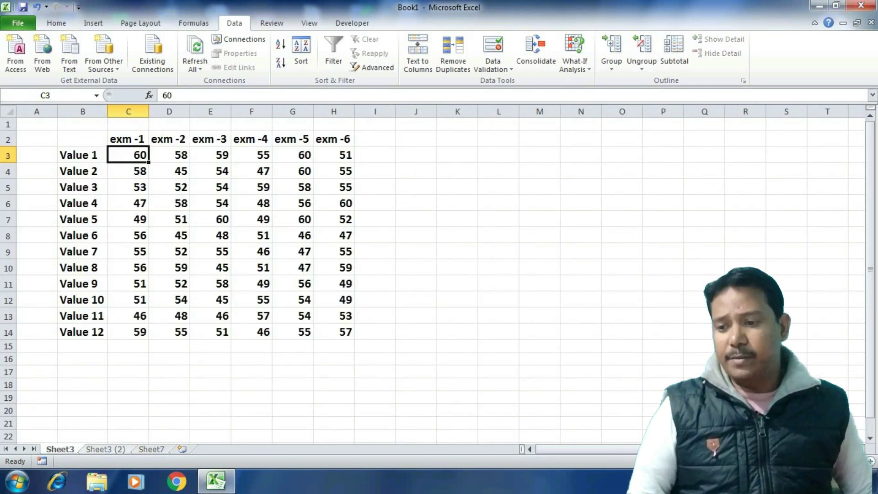
{"action": "key", "text": "ctrl+Page_Down"}
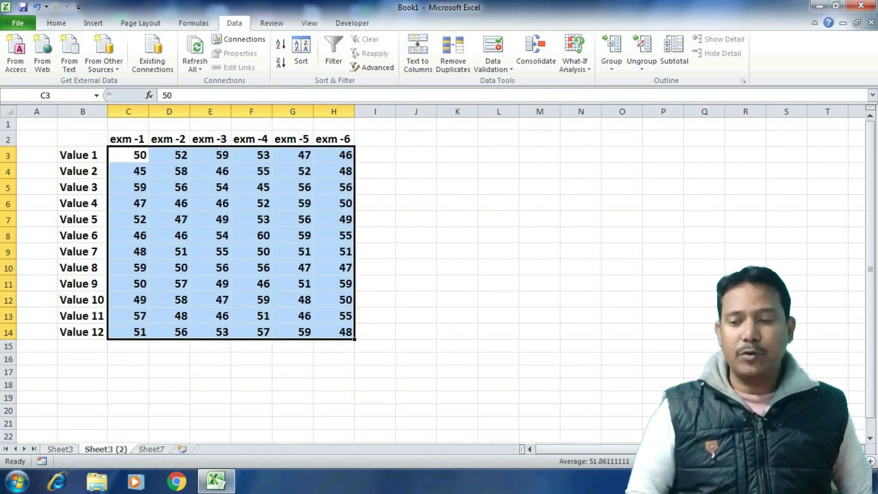
{"action": "key", "text": "ctrl+Page_Down"}
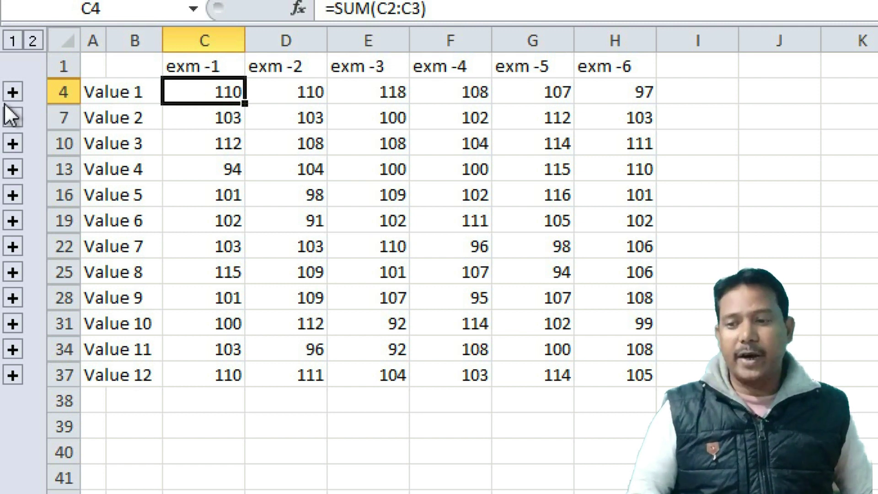
Expand Value 1 and check C2 links to Sheet3!$C$3 and C3 to 'Sheet3 (2)'!$C$3.
{"action": "left_click", "coordinate": [13, 92]}
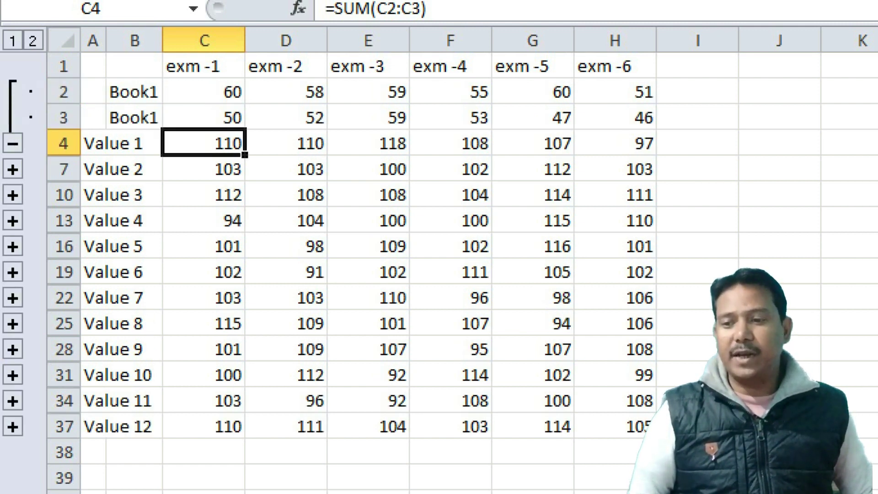
{"action": "left_click_drag", "start_coordinate": [132, 91], "coordinate": [220, 98]}
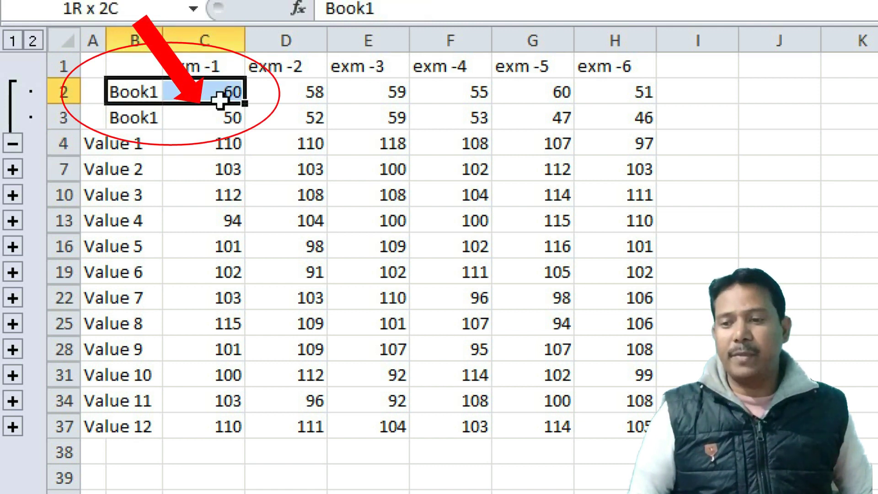
{"action": "left_click_drag", "start_coordinate": [145, 114], "coordinate": [210, 114]}
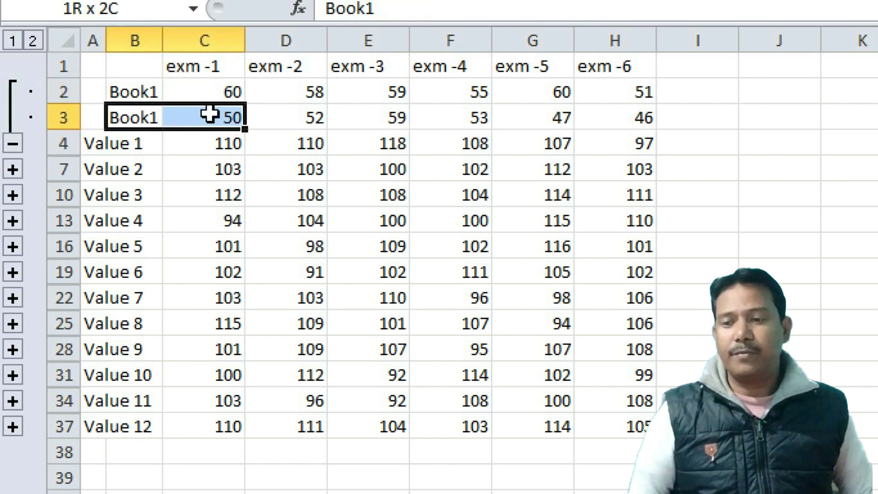
{"action": "left_click", "coordinate": [192, 94]}
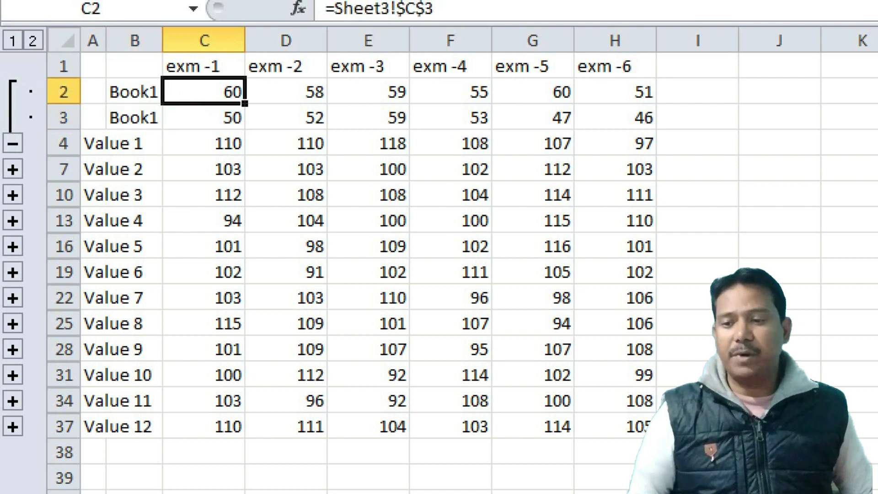
{"action": "left_click", "coordinate": [204, 120]}
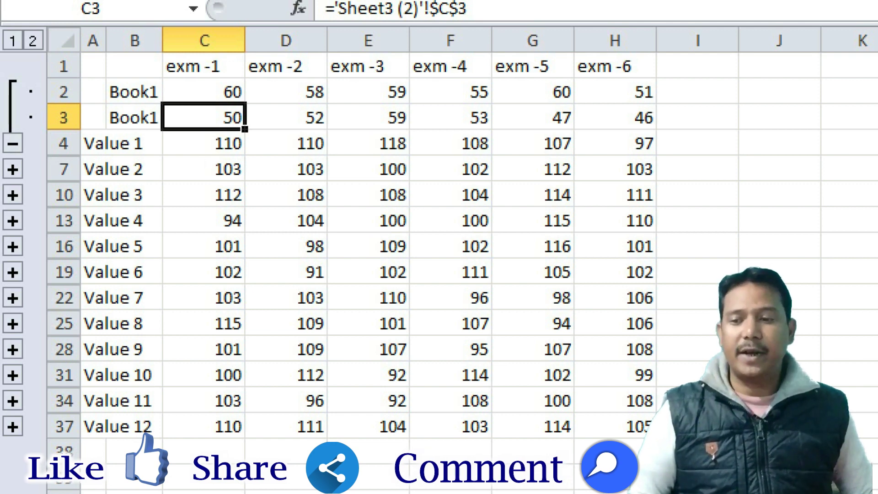
Expand the Value 2, Value 3 and Value 4 groups to show their detail rows.
{"action": "left_click", "coordinate": [13, 168]}
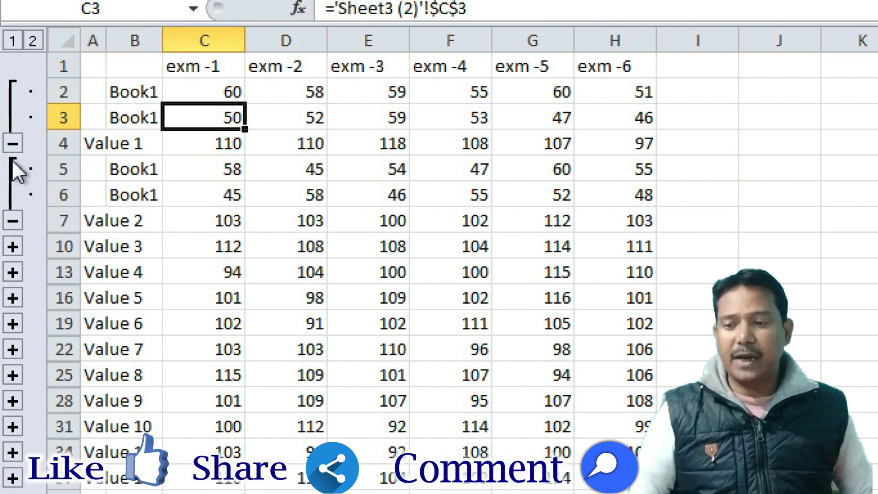
{"action": "left_click", "coordinate": [13, 251]}
{"action": "left_click", "coordinate": [14, 324]}
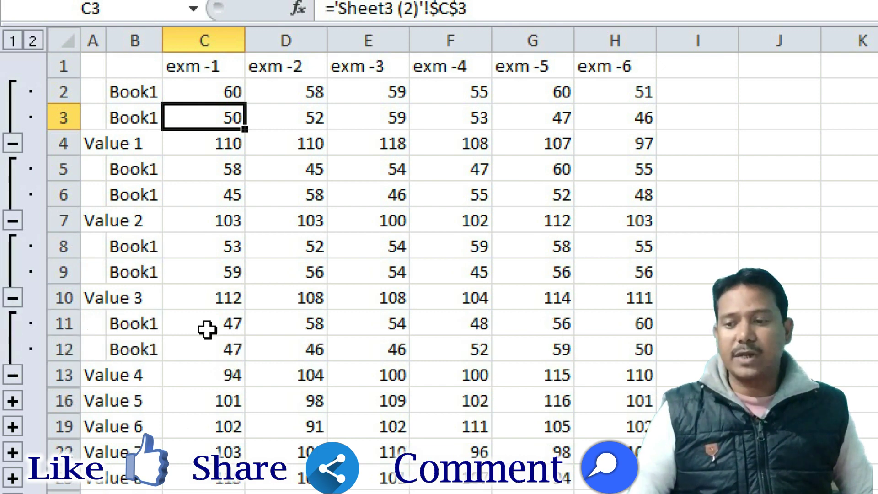
{"action": "scroll", "coordinate": [207, 330], "scroll_direction": "down", "scroll_amount": 2}
{"action": "scroll", "coordinate": [167, 345], "scroll_direction": "up", "scroll_amount": 2}
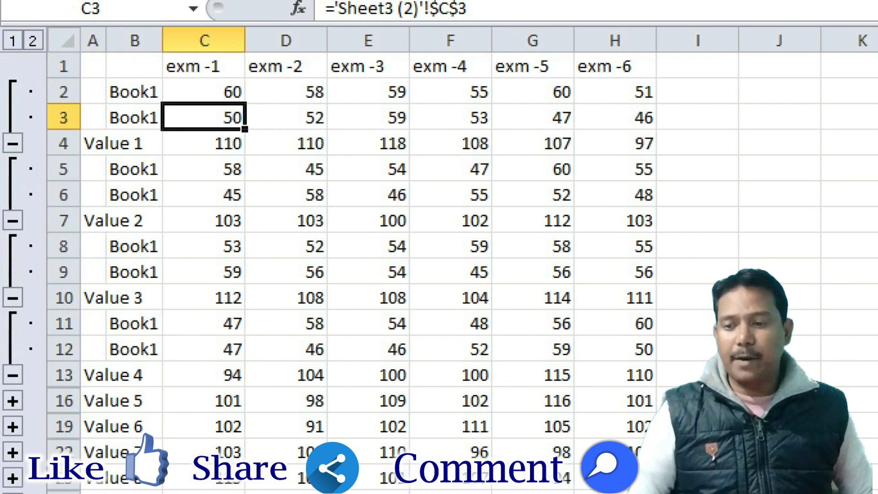